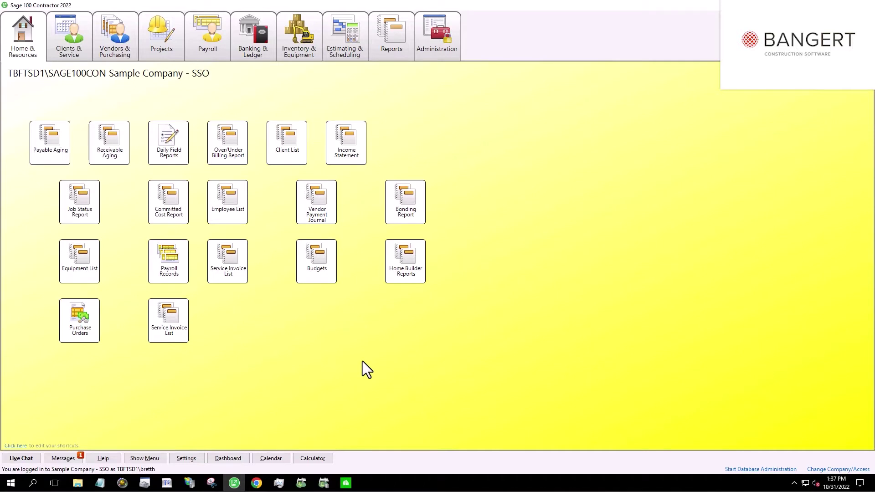
Step: Show the Oct 31, 2022 dispatch board filtered to the Grade A Techs - Construction crew
click(257, 484)
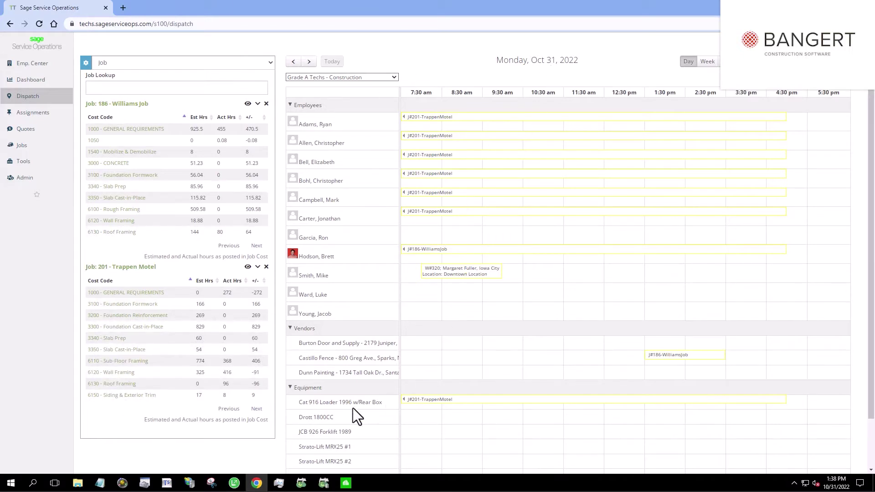
click(318, 76)
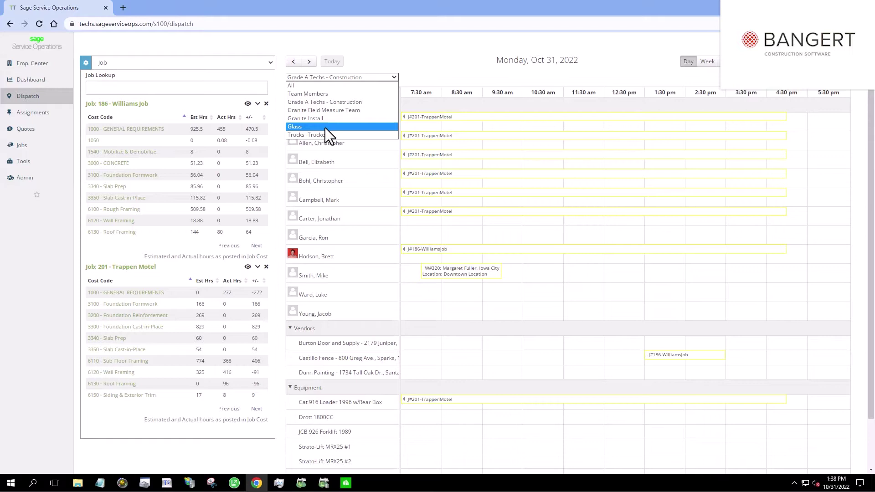
click(308, 101)
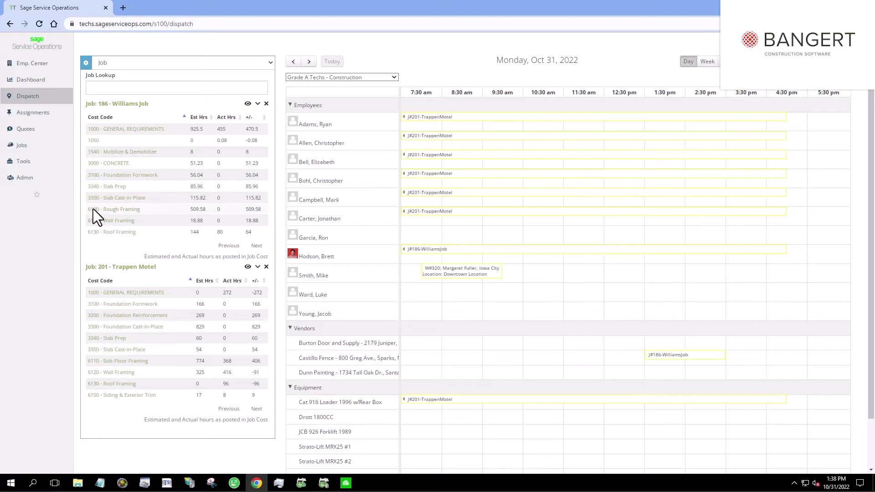
Step: Assign 6100 - Rough Framing on Williams Job to the unassigned employee, ending about 4:30 pm
drag(93, 209, 416, 237)
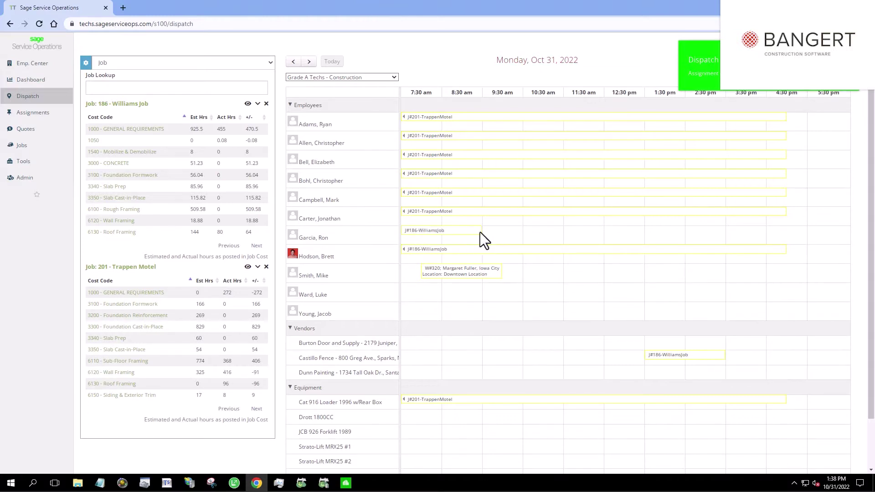
drag(478, 230, 777, 245)
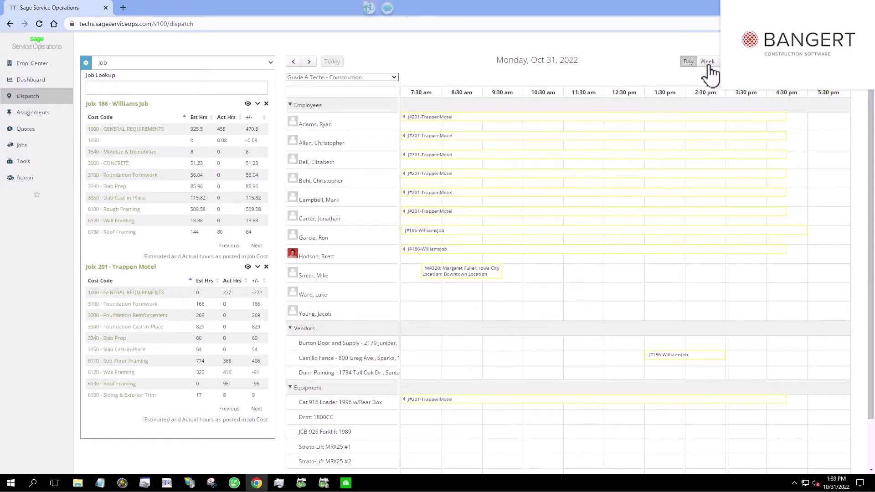
Step: In Week view, stretch the employee's J#186 booking from Monday to Friday, then return to Day view
click(706, 62)
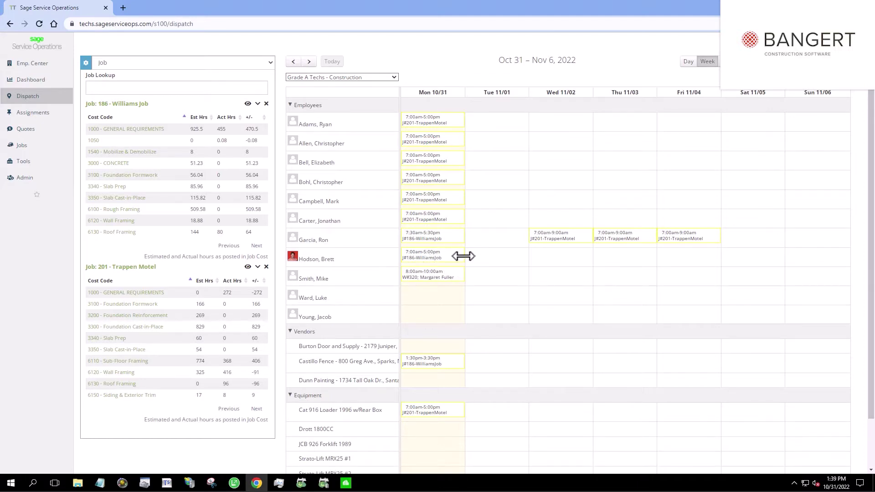
drag(463, 256, 717, 260)
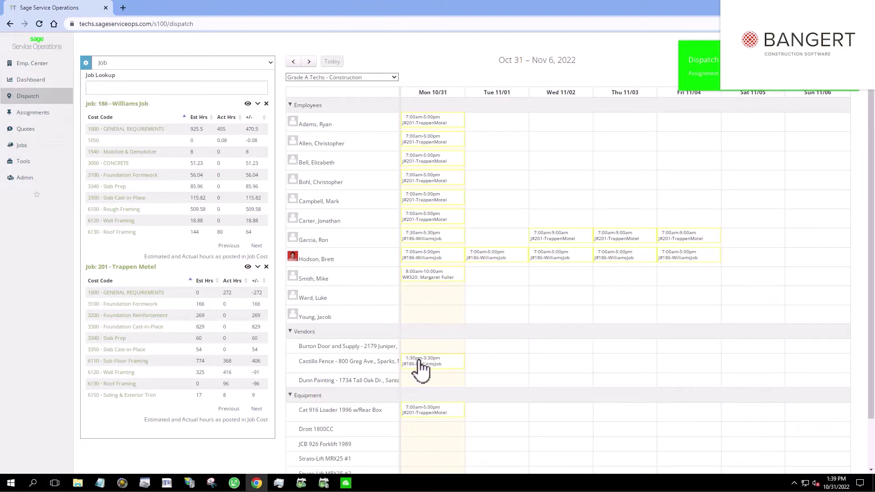
click(689, 62)
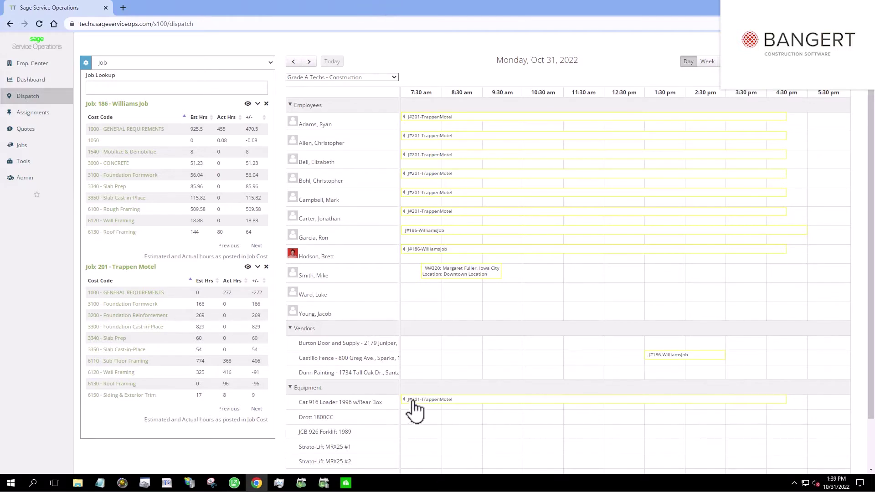
mouse_move(409, 405)
Step: Switch back to Sage 100 Contractor and pull the AirServer phone mirror in beside it
key(alt+Tab)
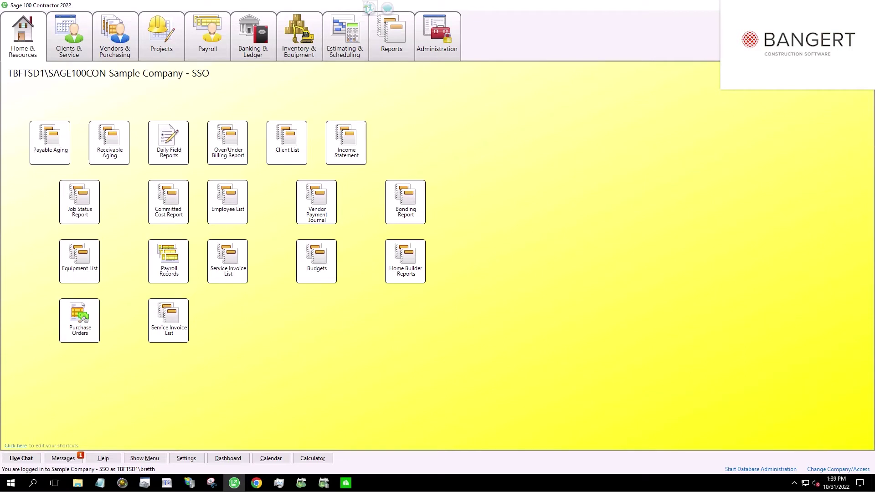
drag(874, 91, 640, 67)
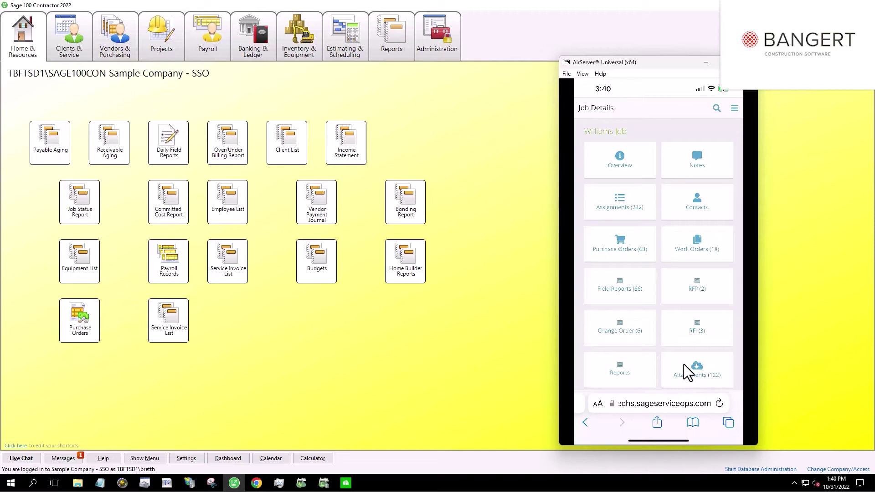
click(614, 200)
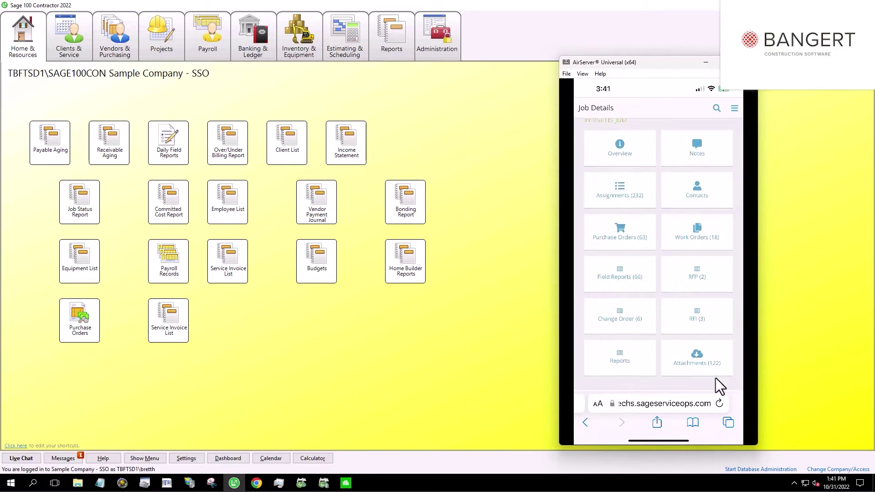
Step: List the Williams Job field reports on the mirrored phone
click(606, 275)
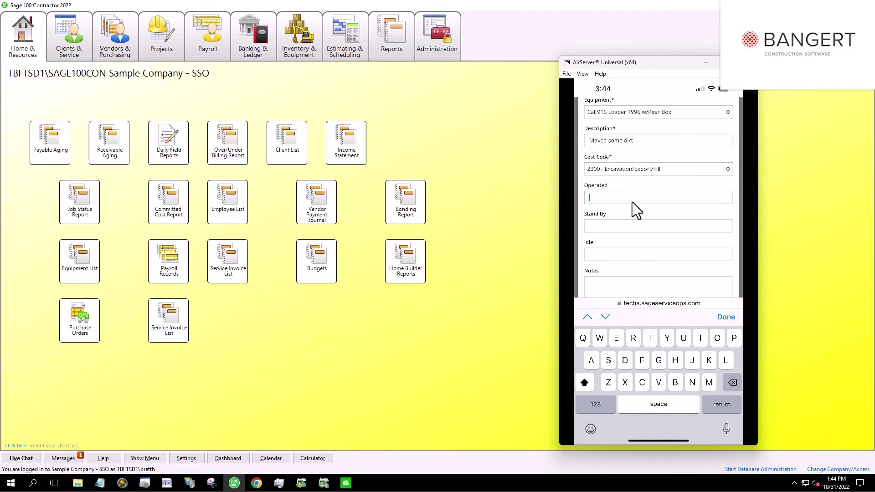
Step: Enter 4 operated hours for the Cat 916 Loader equipment entry
text(40)
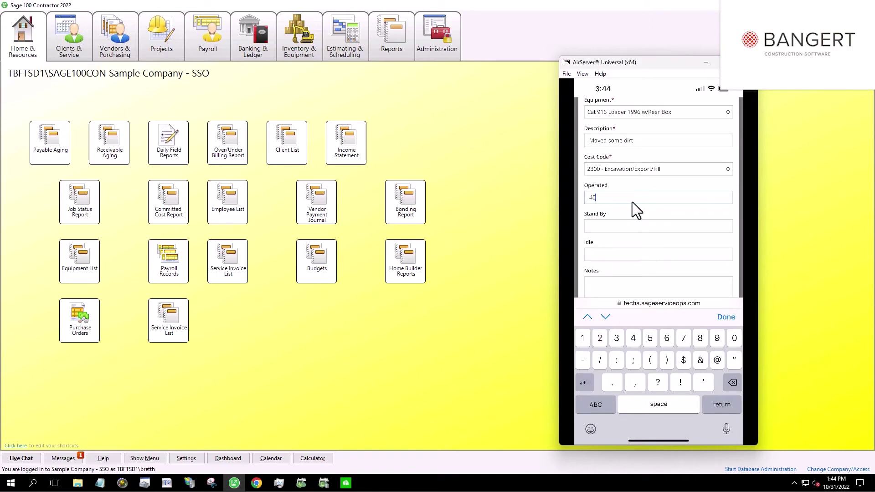
key(BackSpace)
click(726, 317)
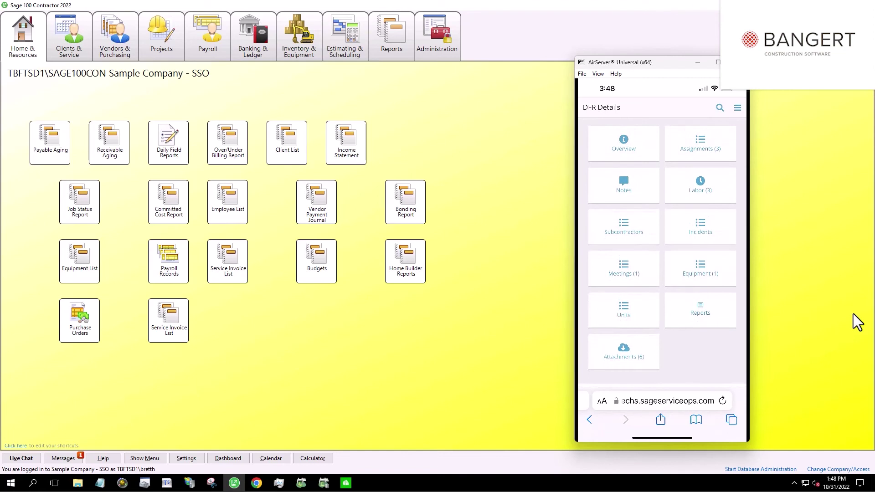
Step: Load daily field report 139 for Williams Job in Sage 100 and show its Equipment lines
click(697, 62)
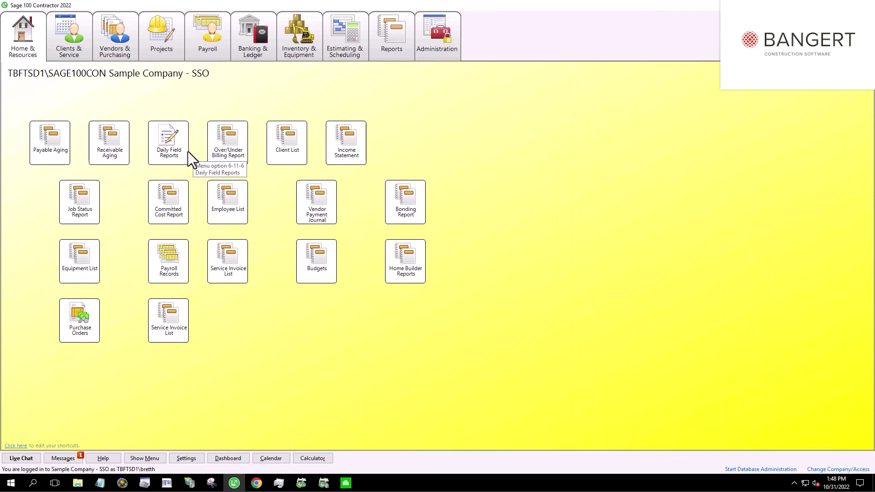
click(171, 151)
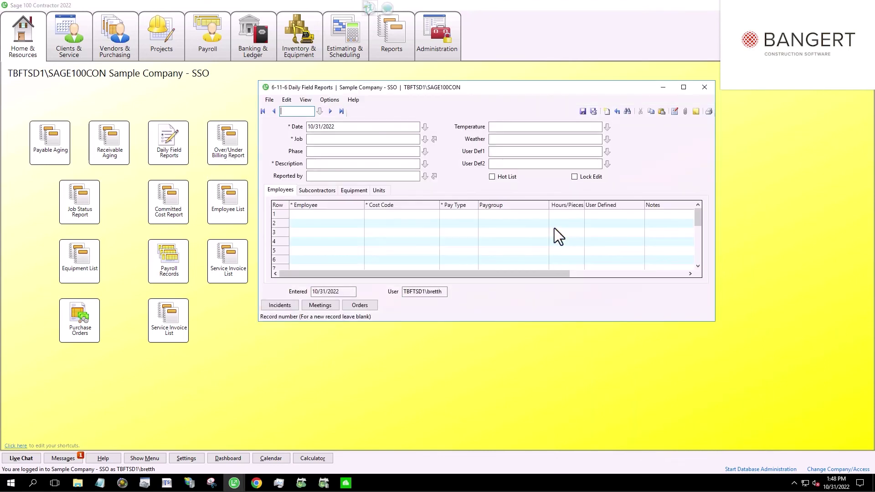
click(342, 111)
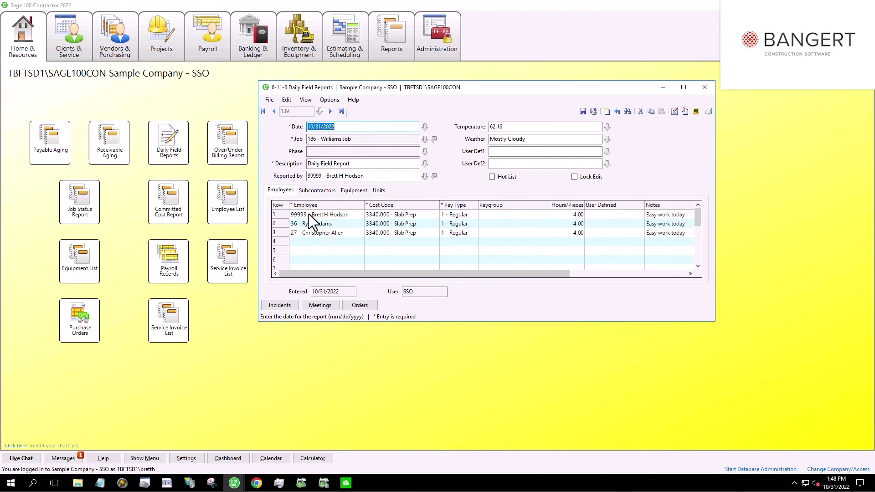
click(344, 190)
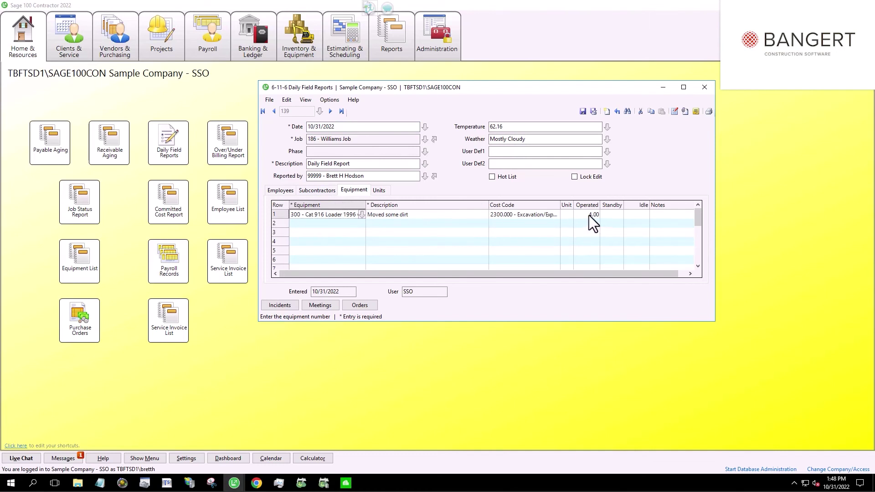
Step: Read report 139's muddy-jobsite note, then open the '139 - Daily Field Report' attachment
click(696, 111)
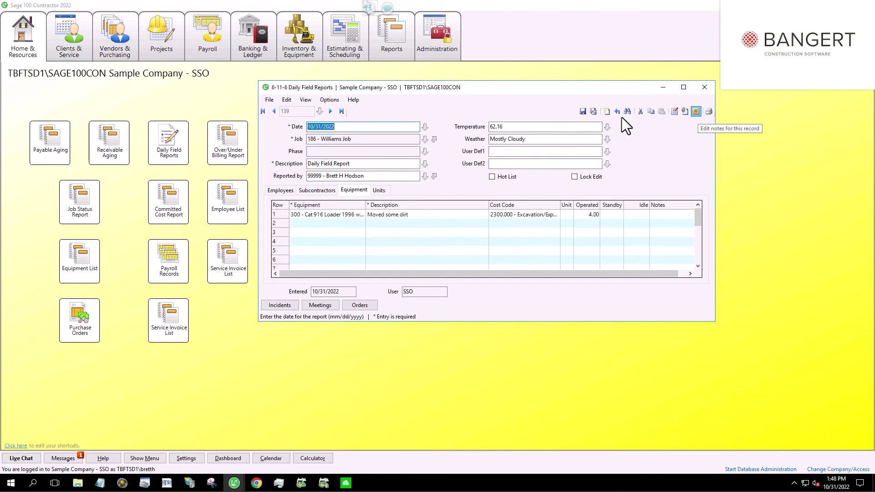
click(696, 112)
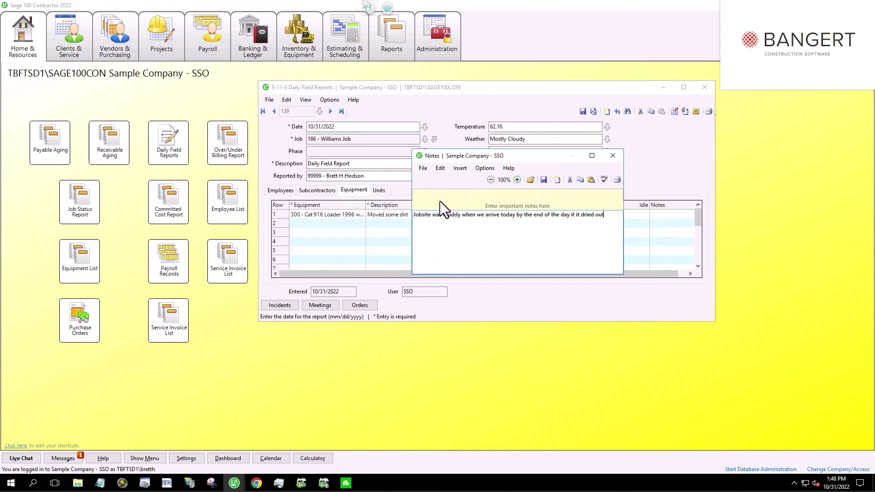
click(617, 154)
click(684, 112)
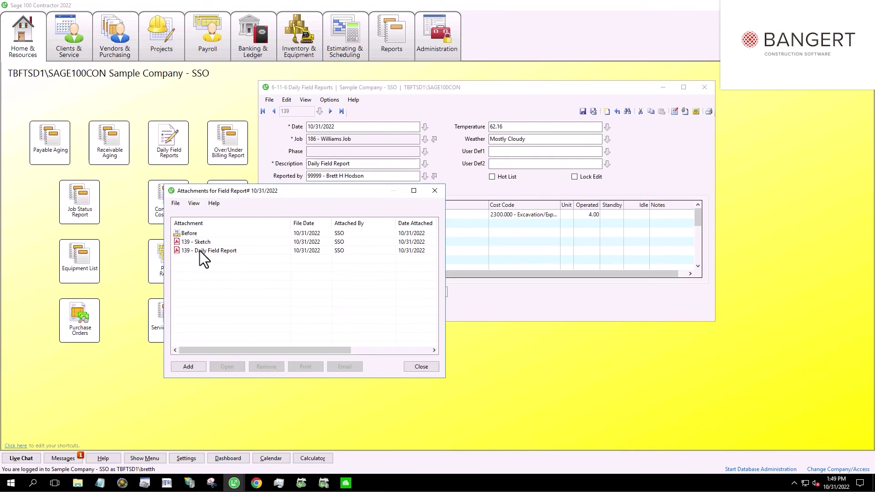
double_click(200, 251)
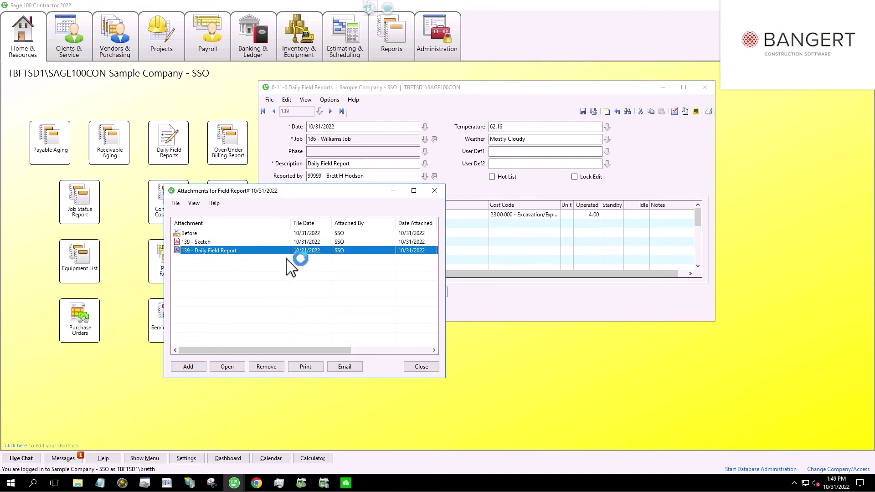
Step: Scroll through the Daily Field Report PDF to its signatures and close it
scroll(276, 255, down, 6)
scroll(277, 256, down, 5)
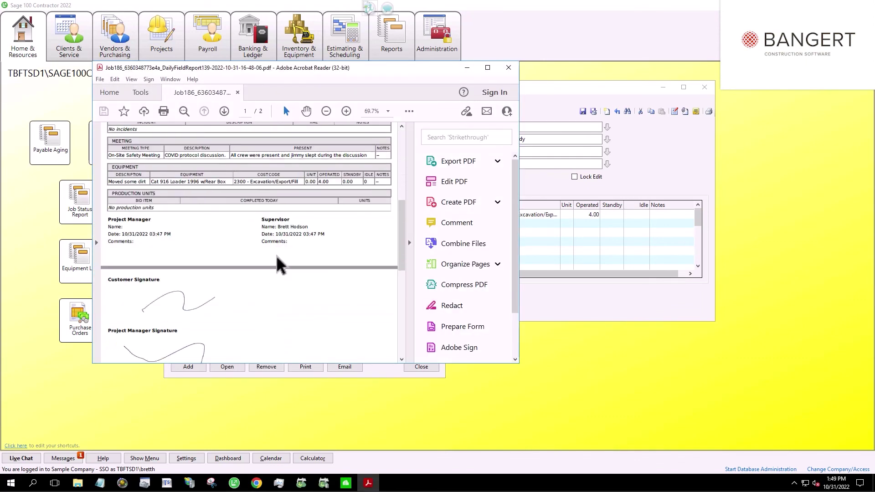
click(509, 67)
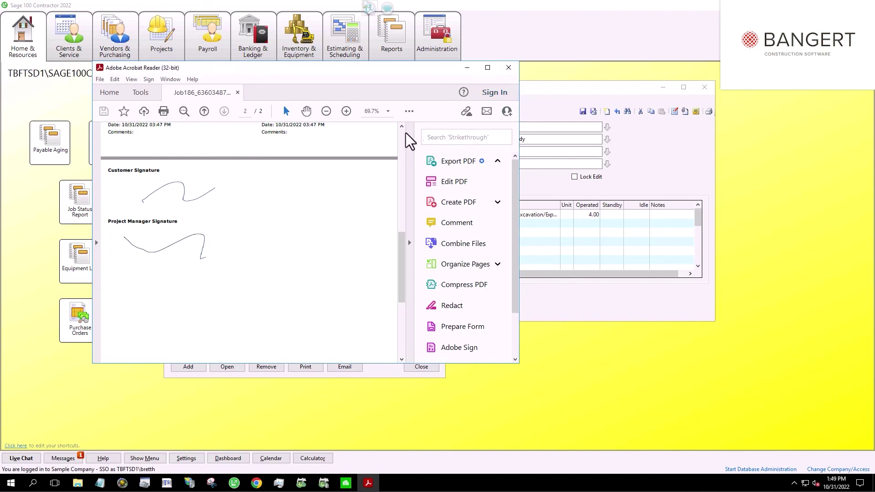
Step: Open the '139 - Sketch' attachment and review the sketched-over photo
click(211, 241)
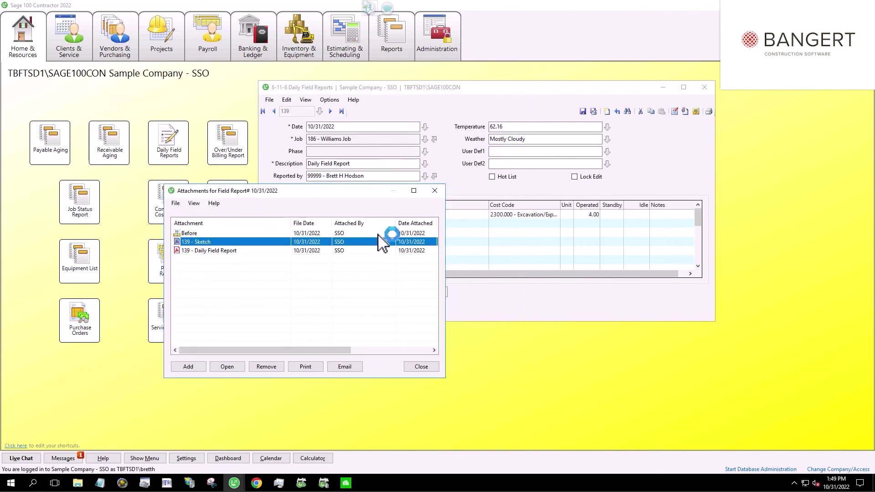
double_click(302, 242)
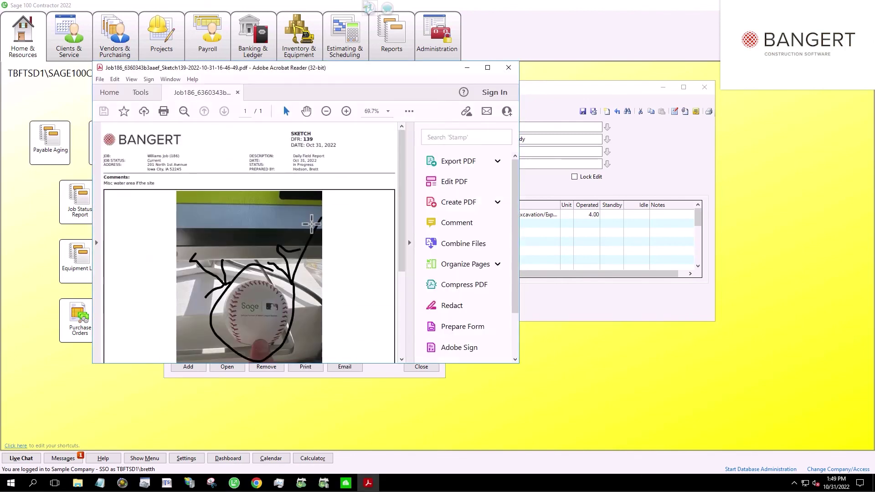
scroll(312, 223, down, 2)
scroll(311, 223, up, 3)
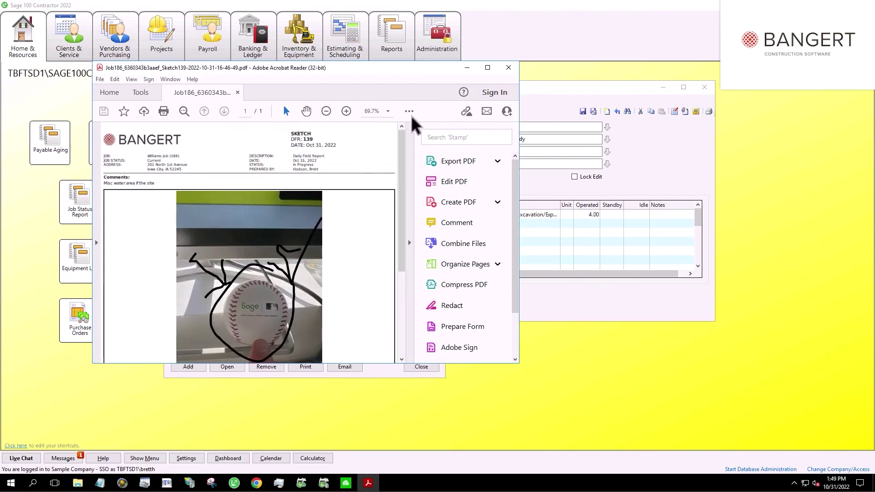
Step: Close the Sketch PDF, the attachments list and the 6-11-6 Daily Field Reports window
click(509, 68)
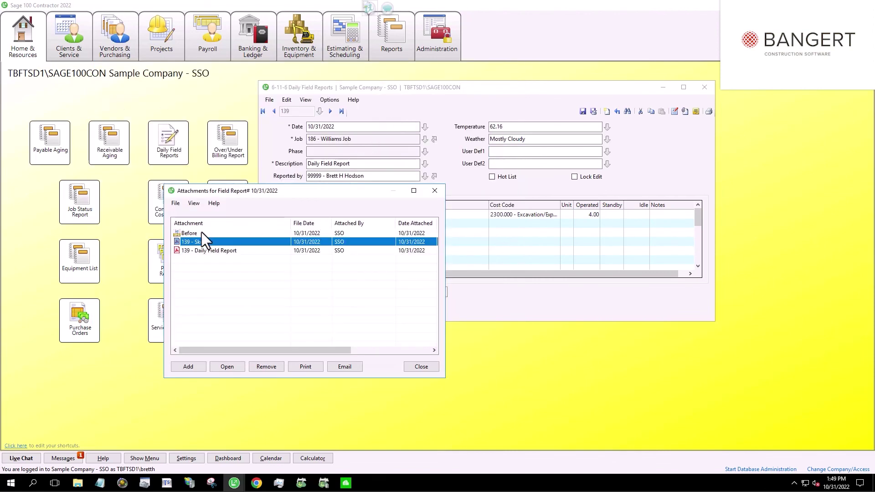
click(435, 189)
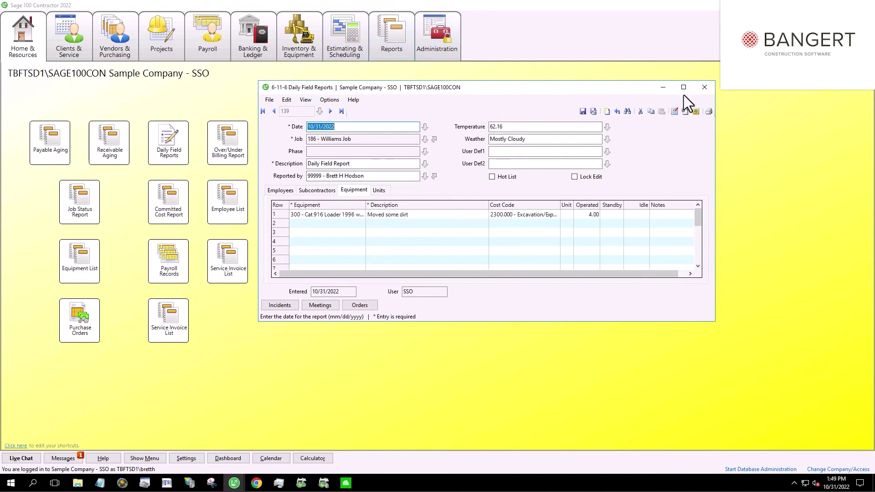
click(705, 87)
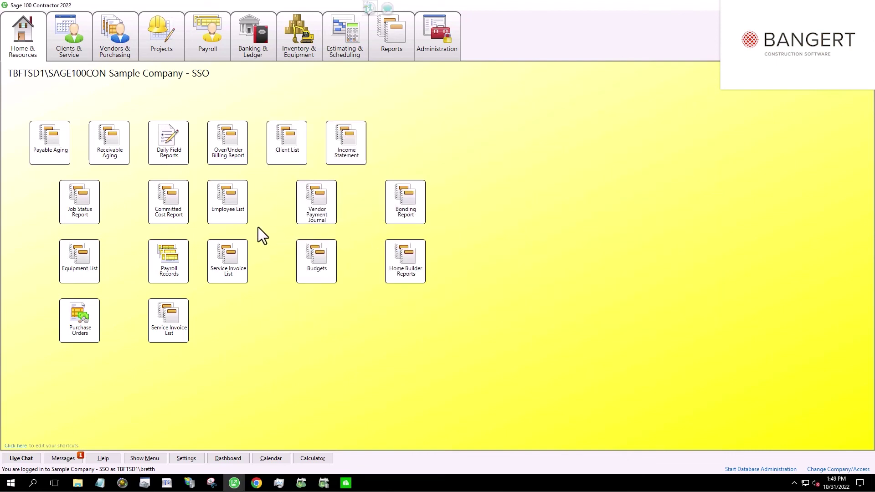
Step: In Daily Payroll Entry, import job 186's field-report employee labor as three 4.00-hour Slab Prep rows
click(213, 44)
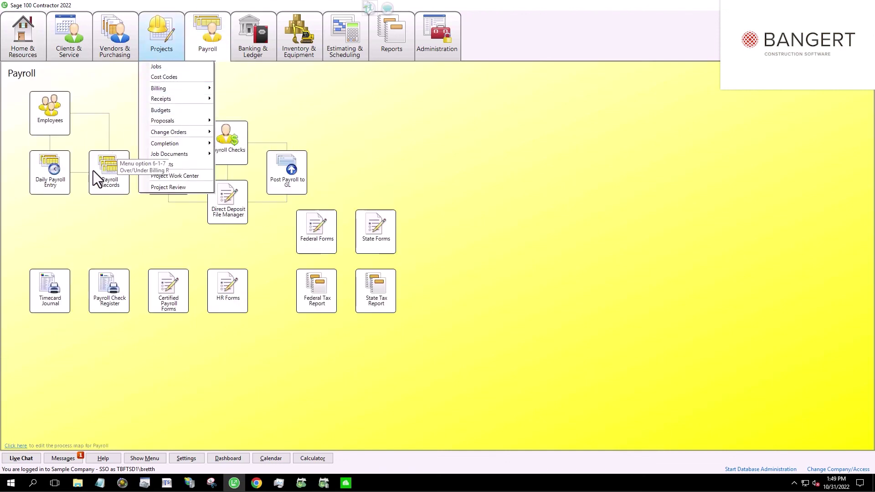
click(52, 181)
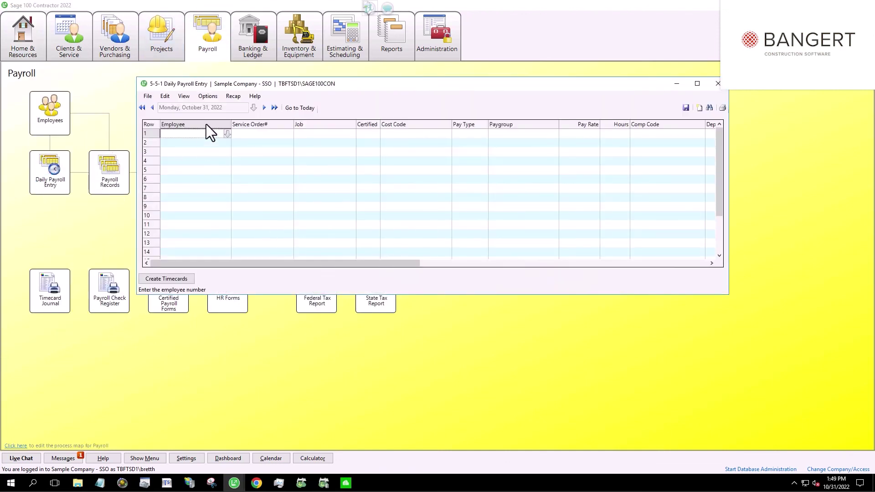
click(201, 97)
mouse_move(287, 118)
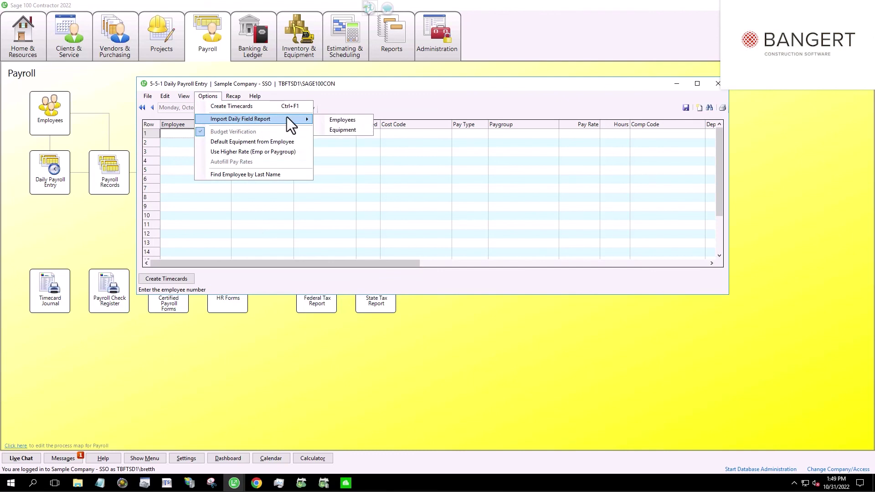
click(337, 119)
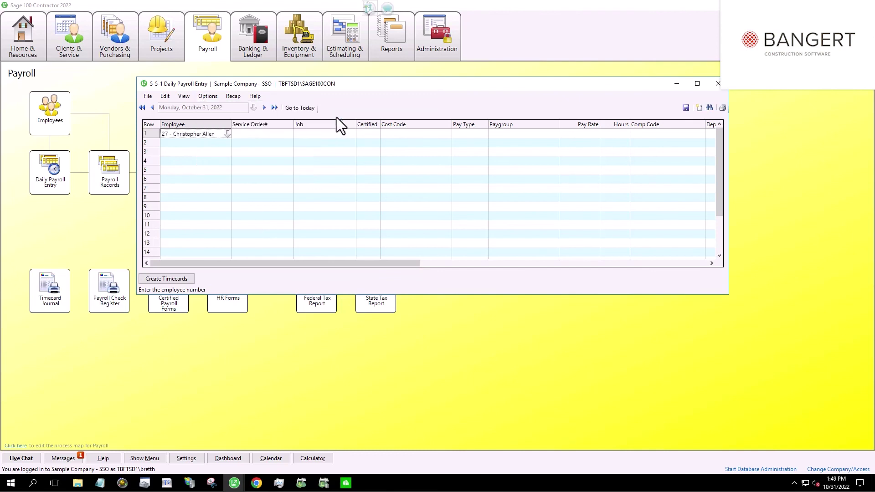
Step: Import the field report's equipment from row 4, adding the 2300 Excavation line
click(176, 160)
click(198, 98)
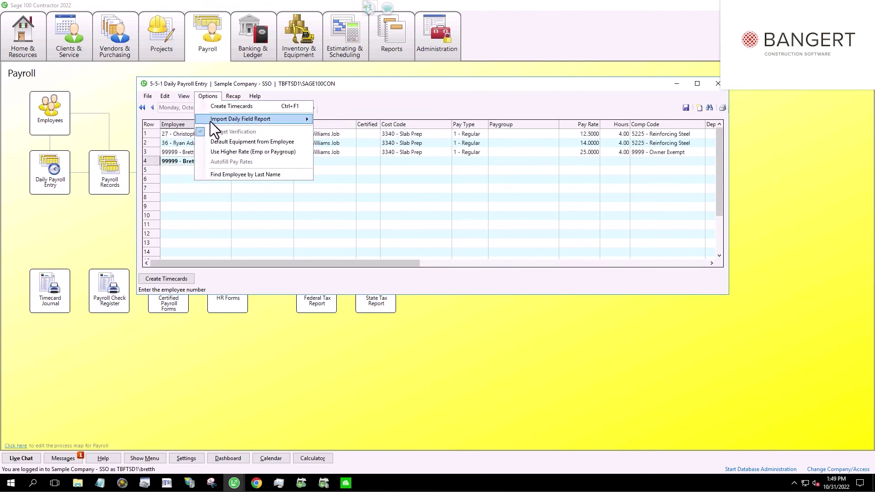
mouse_move(310, 119)
click(337, 130)
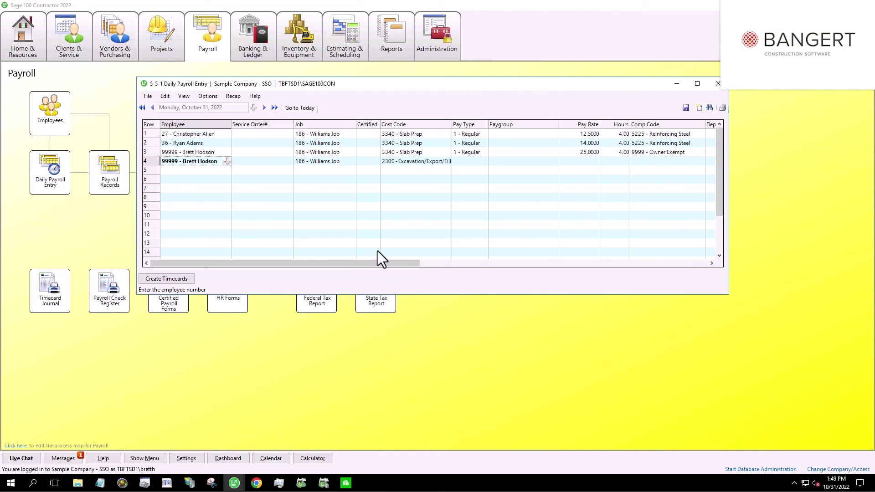
click(368, 259)
drag(522, 258, 162, 250)
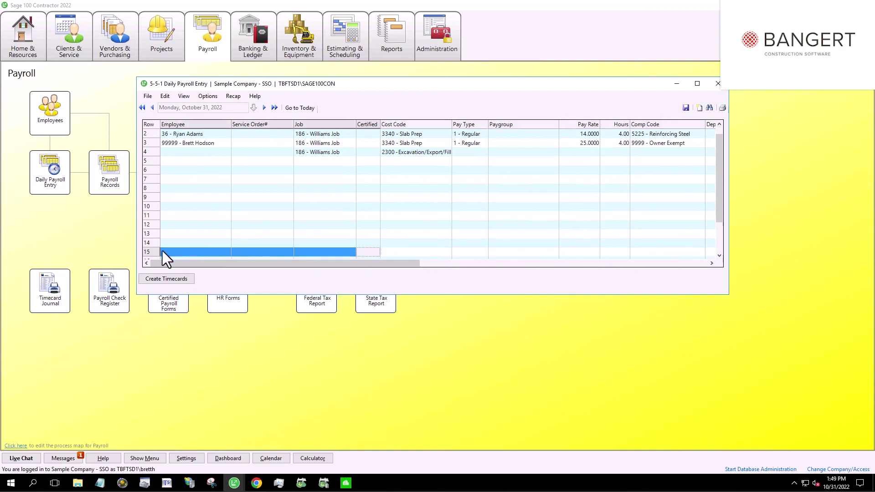